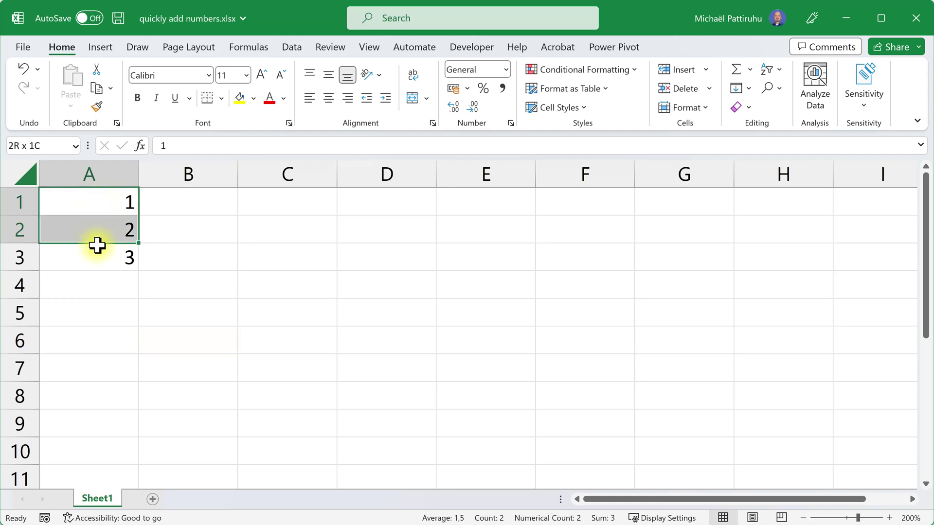
Step: Enter =SUM(A1:A3) in cell A4 to total 1, 2 and 3 as 6
drag(98, 203, 96, 251)
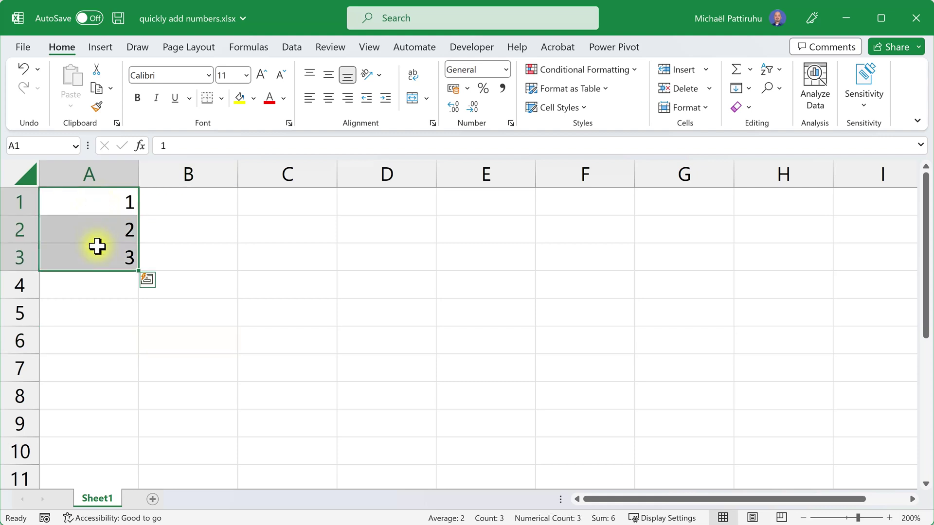
click(107, 290)
text(=)
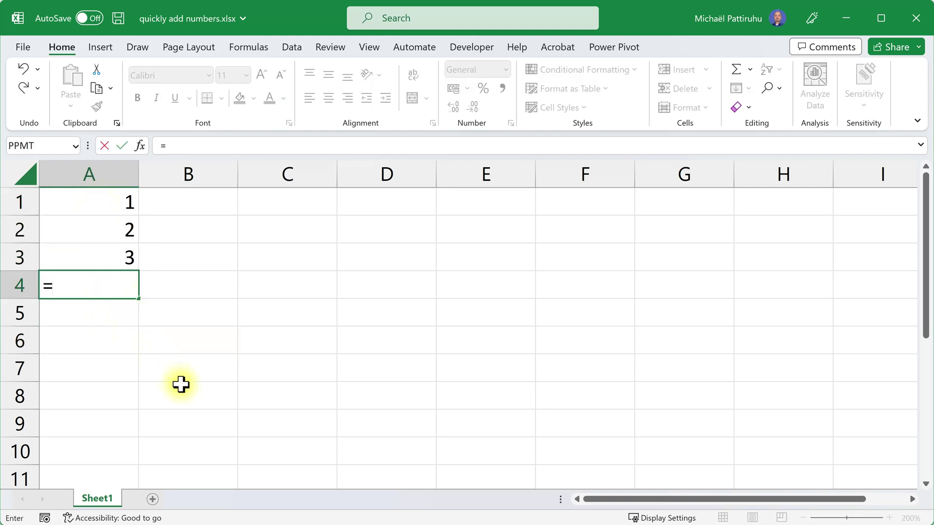
text(sum)
key(Tab)
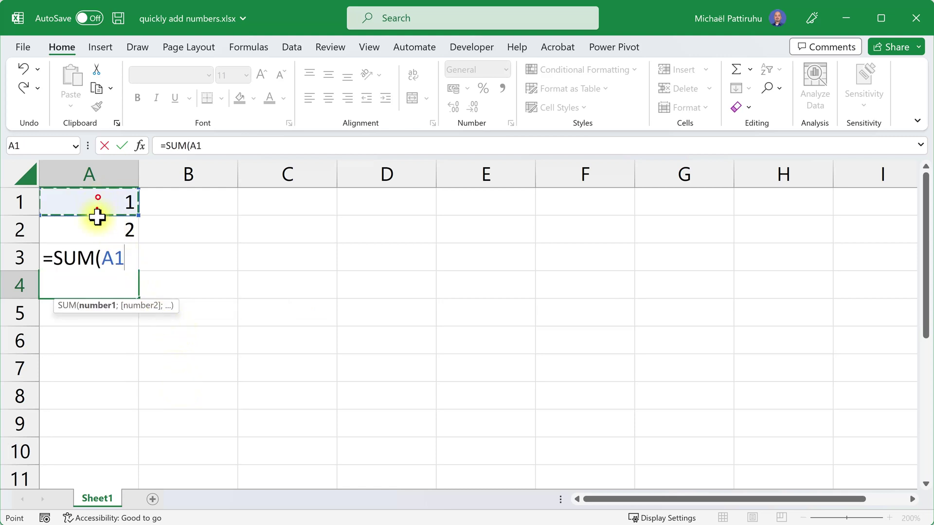
drag(98, 200, 98, 255)
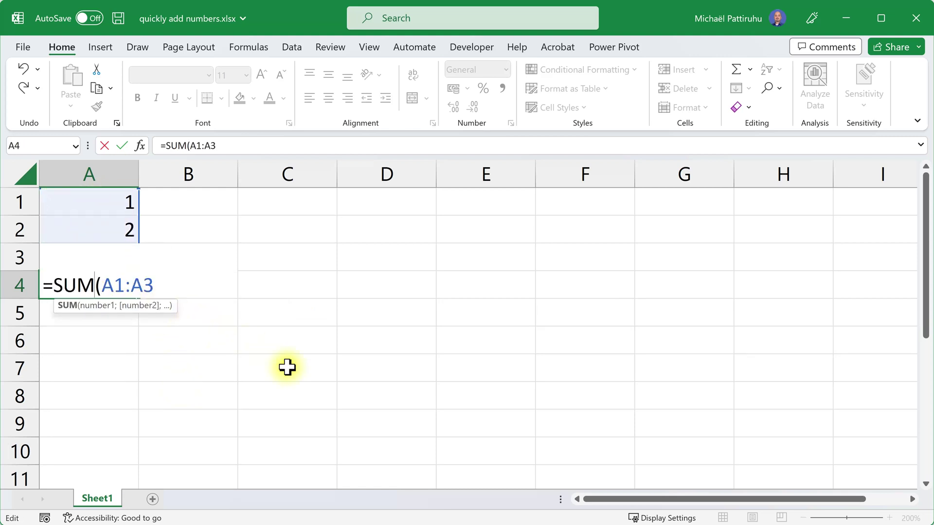
key(Return)
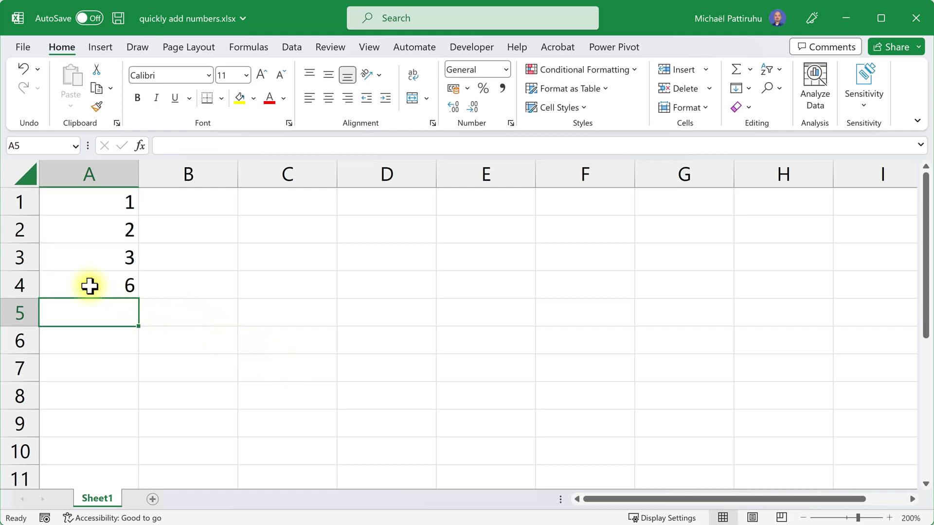
Step: Inspect the SUM formula in A4 without changing it, then clear the total
double_click(89, 285)
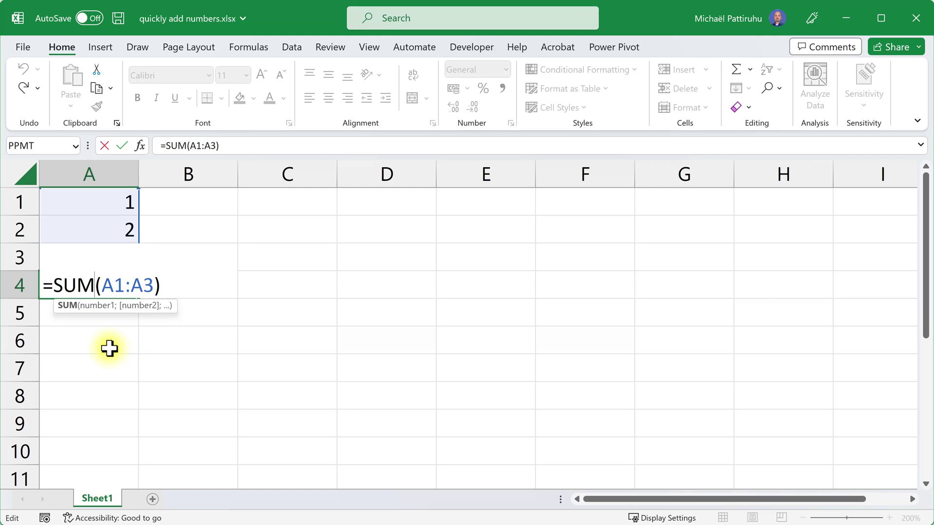
key(Escape)
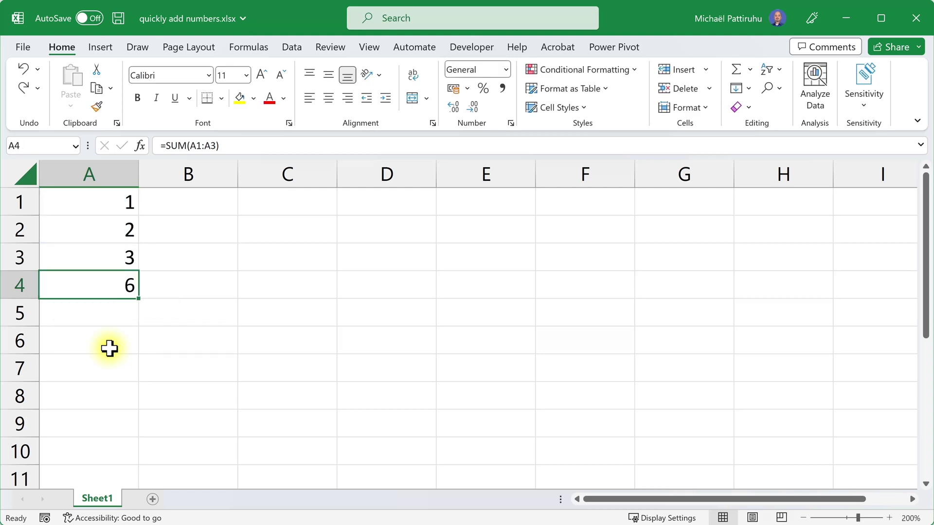
key(Delete)
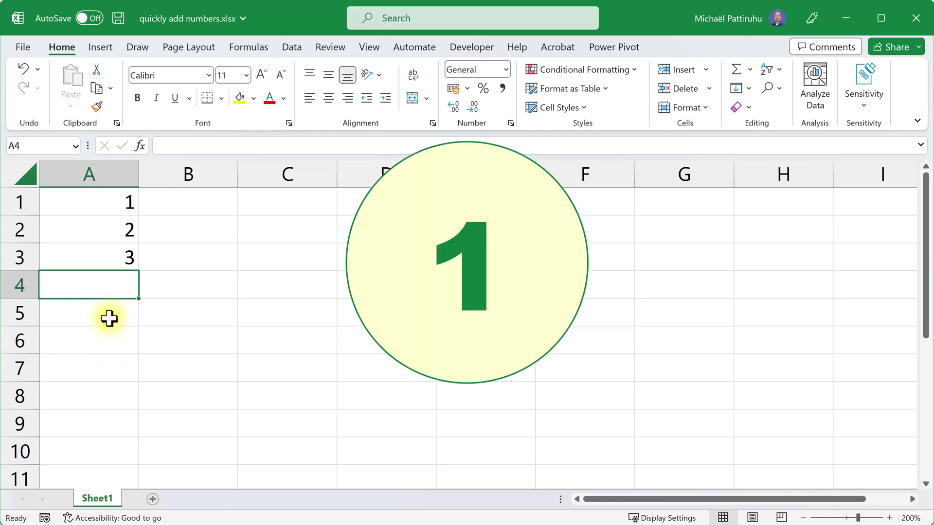
Step: Select the numbers 1–3 in A1:A3 and check the A4 formula's range
drag(108, 198, 107, 285)
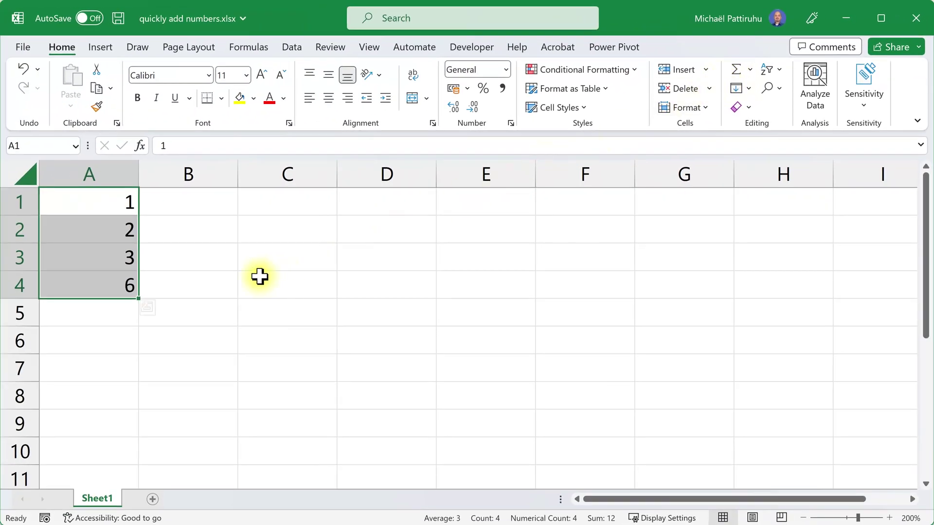
double_click(95, 284)
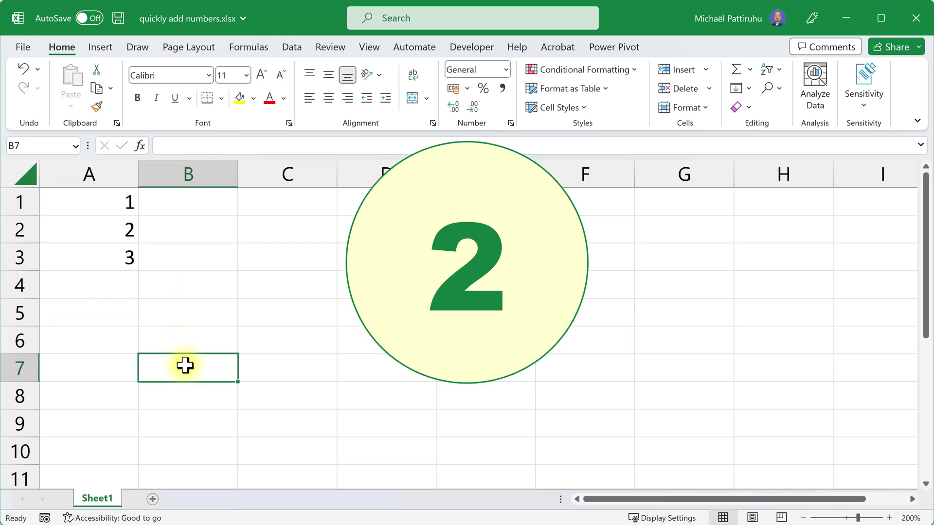
click(105, 287)
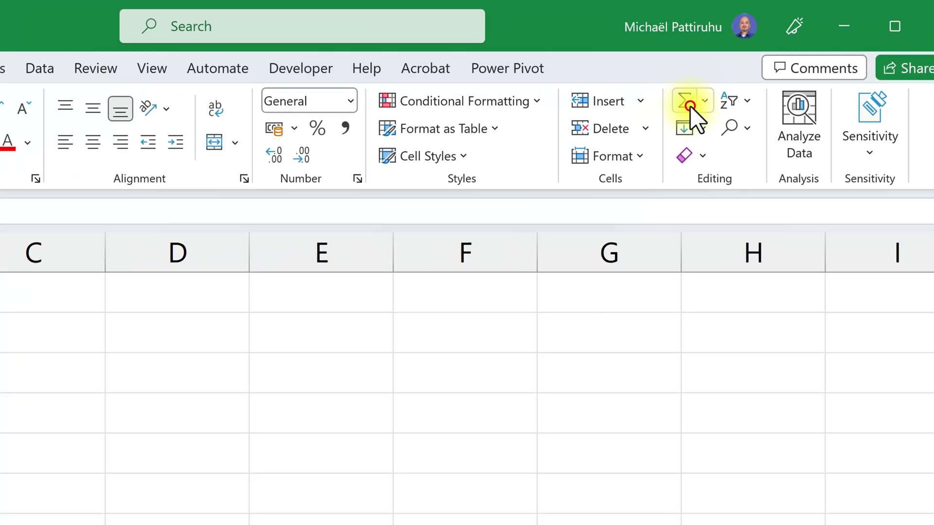
click(633, 133)
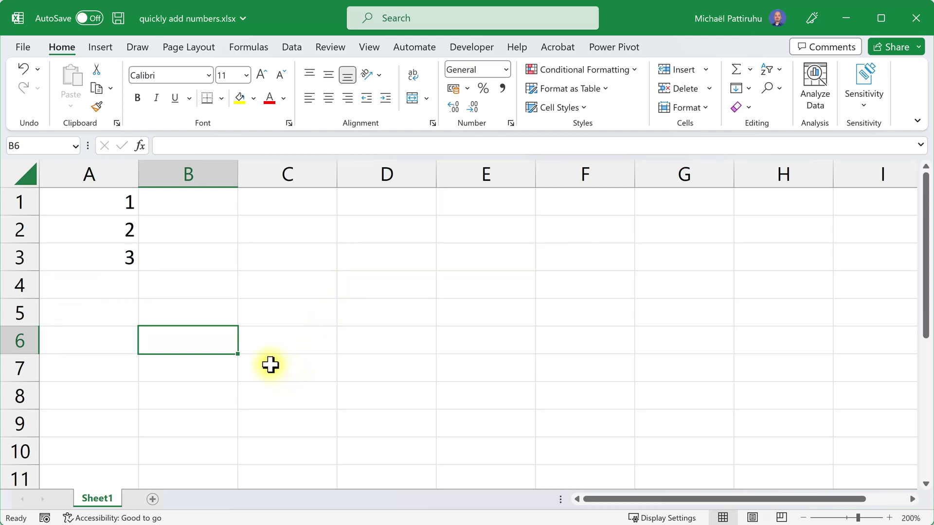
Step: Insert =SUM(A1:A3) into cell A4 with the Alt+= shortcut
click(122, 291)
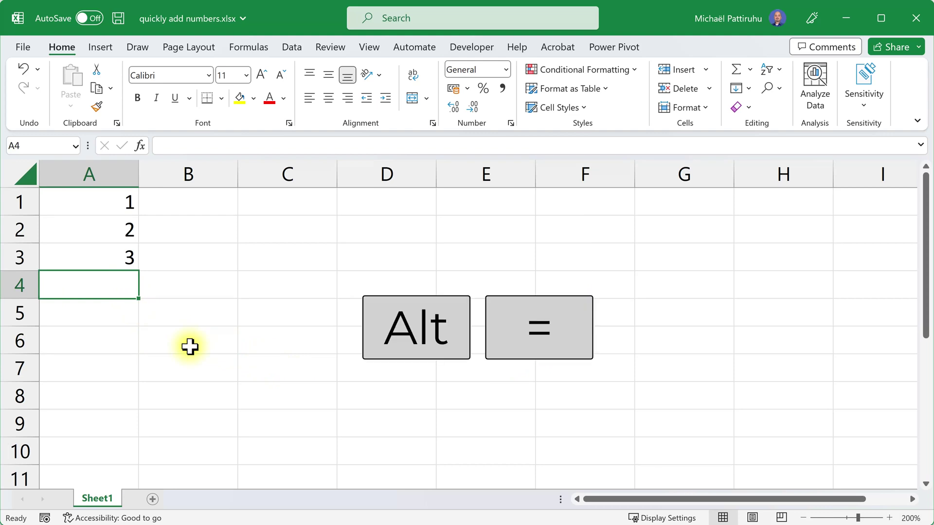
key(alt+equal)
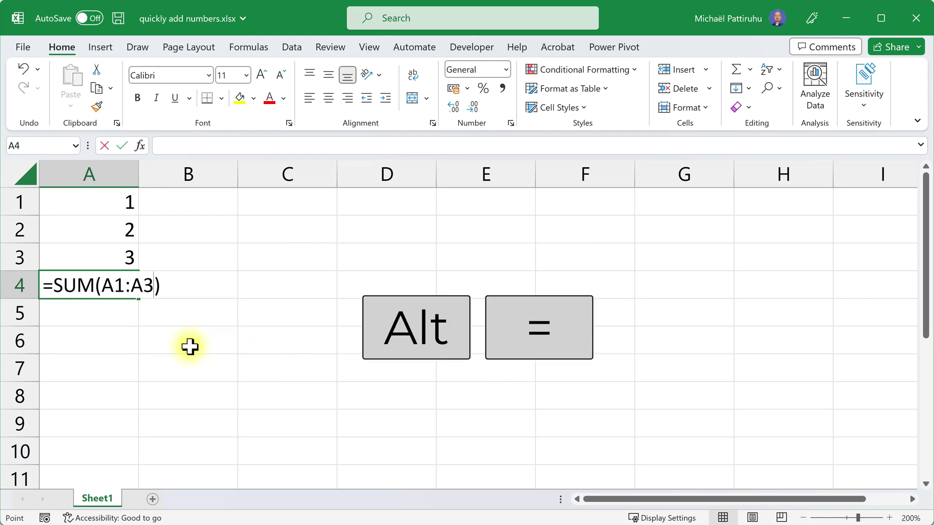